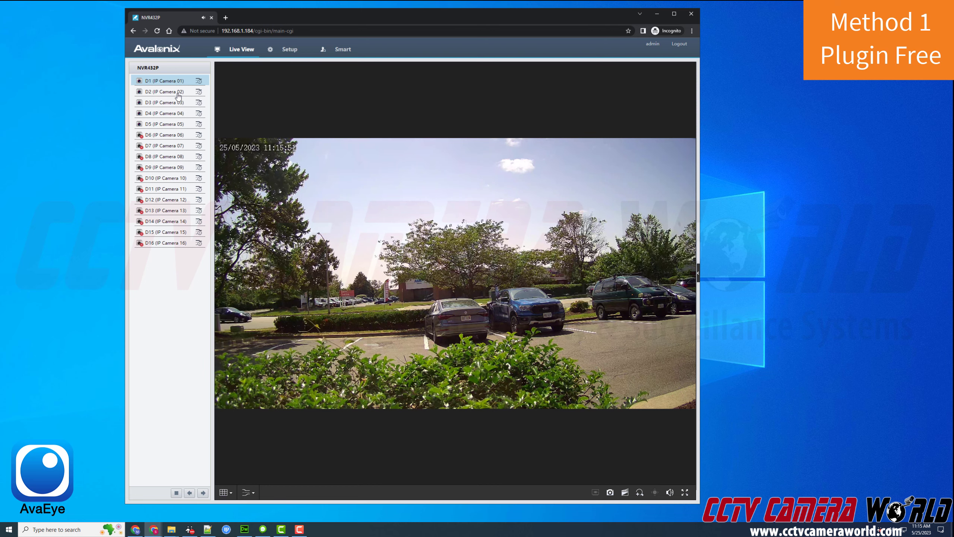
- Switch the live view from camera D2 to D5 and maximize the browser window
left_click(178, 94)
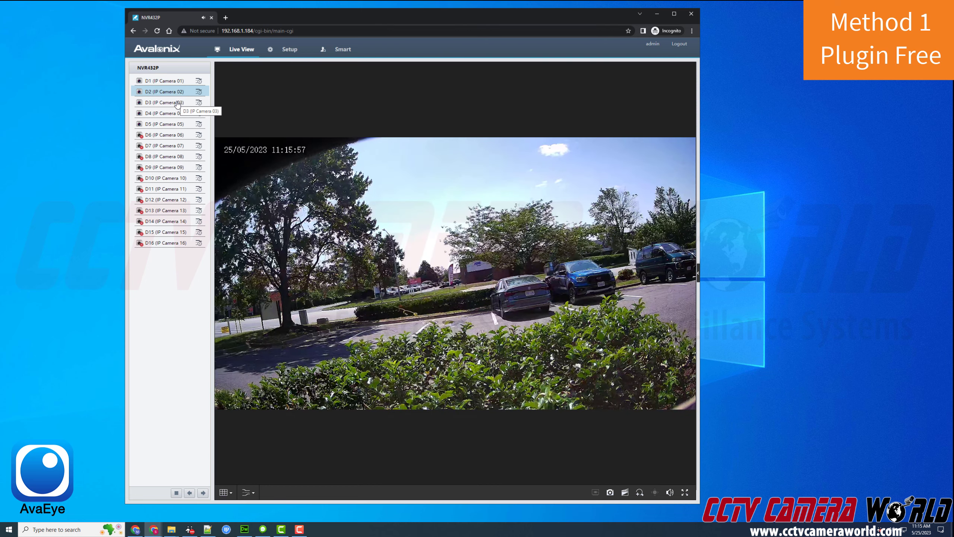
left_click(164, 124)
double_click(407, 17)
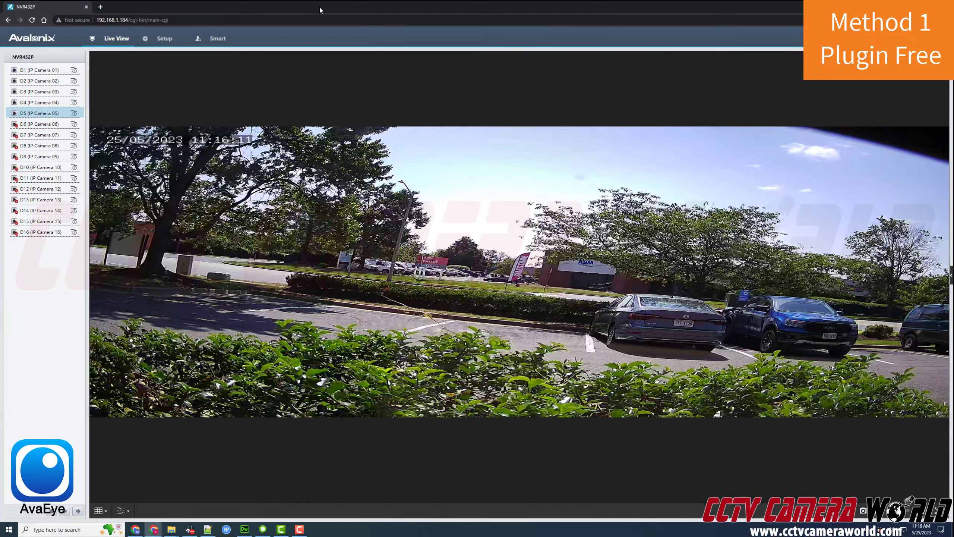
- Cycle the live view through D3, D2, D5 and D4, ending on D5 with the browser maximized
left_click(42, 92)
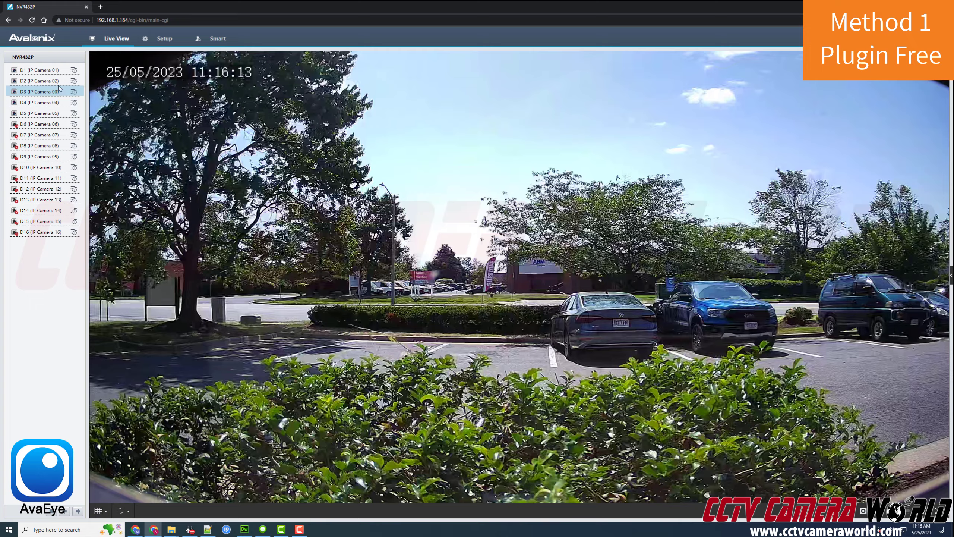
left_click(54, 80)
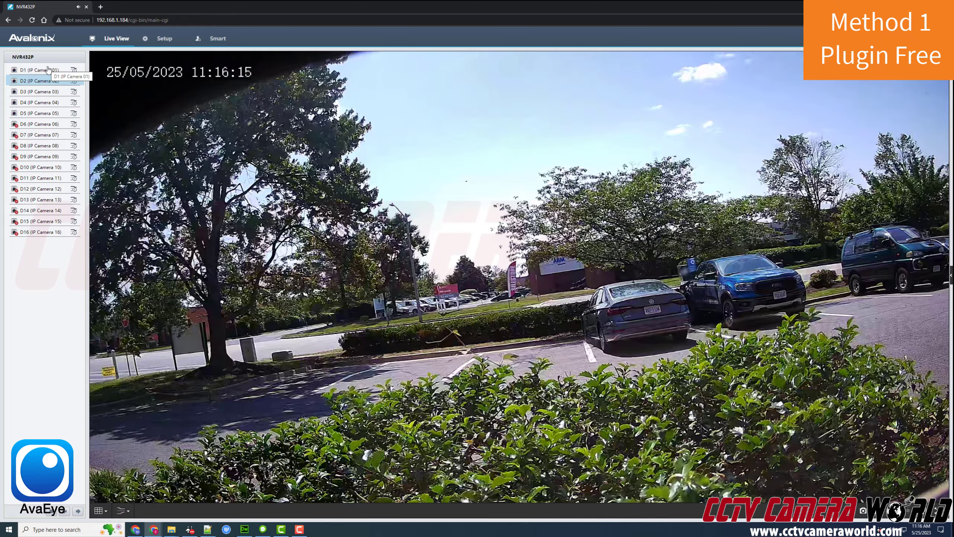
left_click(49, 113)
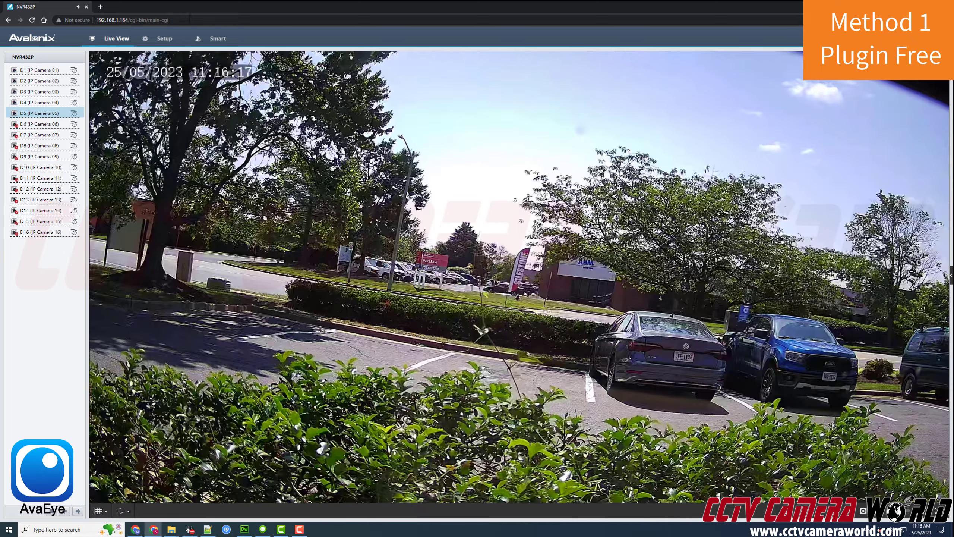
double_click(189, 9)
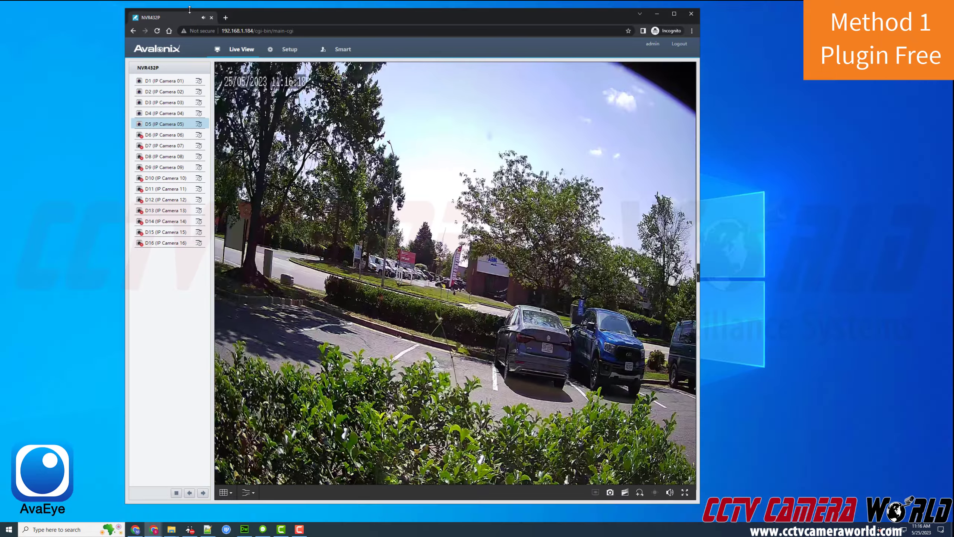
left_click(179, 113)
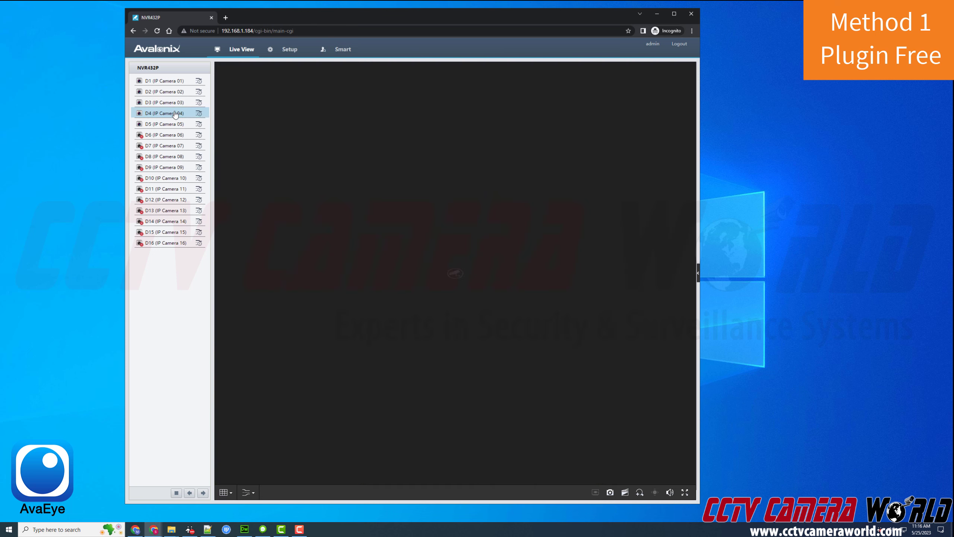
left_click(171, 124)
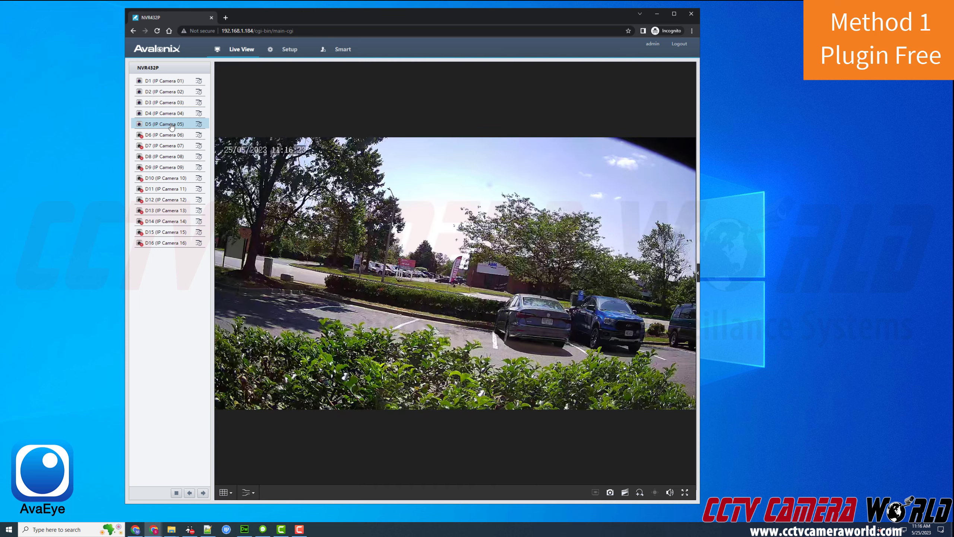
double_click(339, 16)
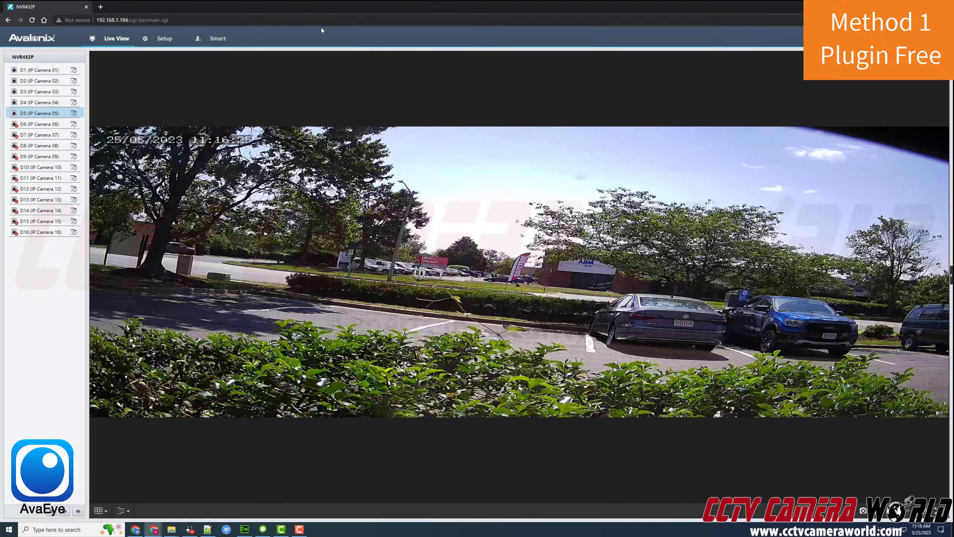
- Show D5 full-area, switch the live view to D1 and then D2, and go to Setup
left_click(51, 113)
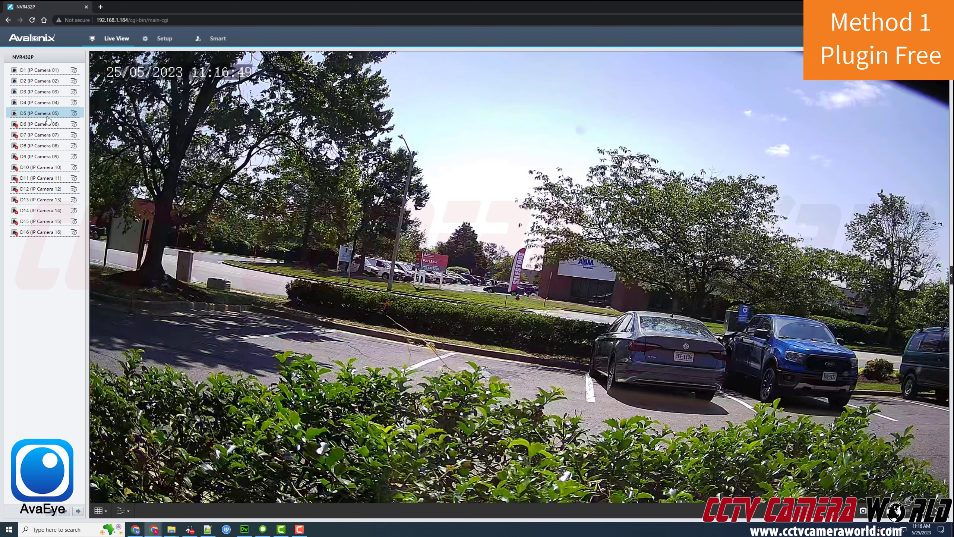
left_click(31, 73)
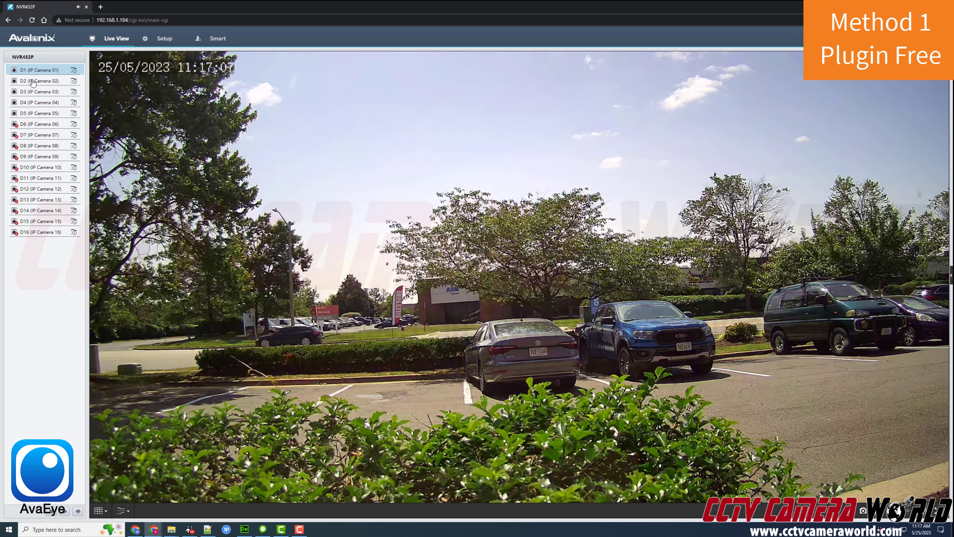
left_click(33, 82)
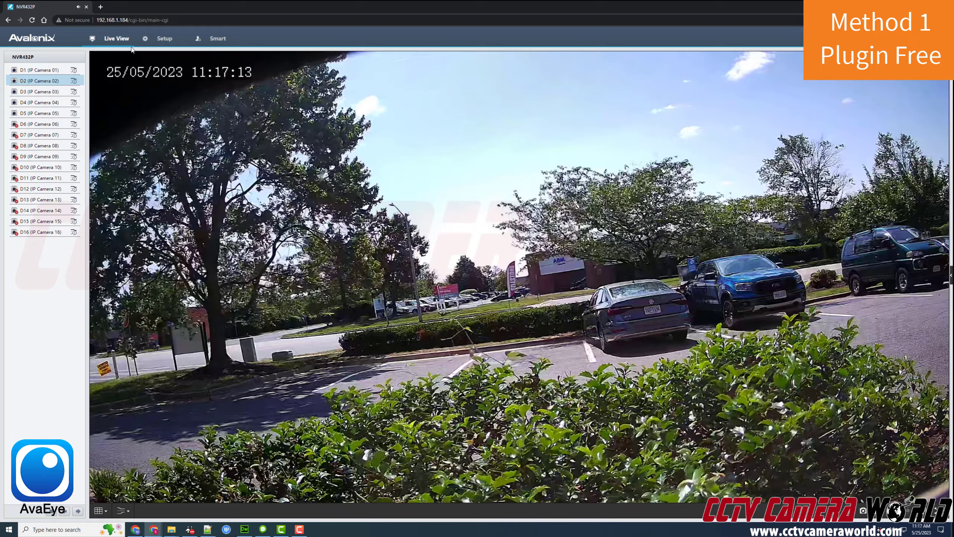
left_click(162, 38)
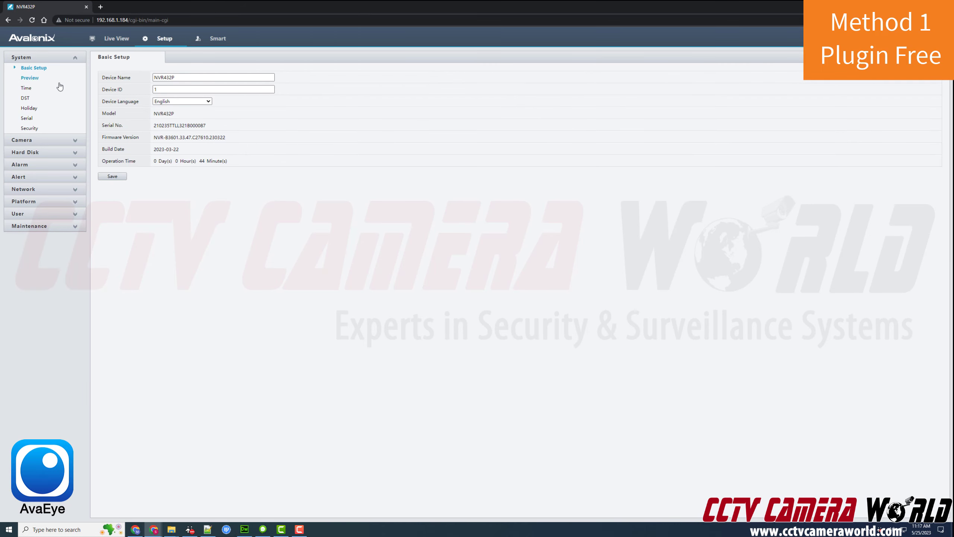
- Browse the Camera, Hard Disk, Alarm, Alert, Network, Platform, Maintenance and System sections, then open Smart VCA Config
left_click(59, 142)
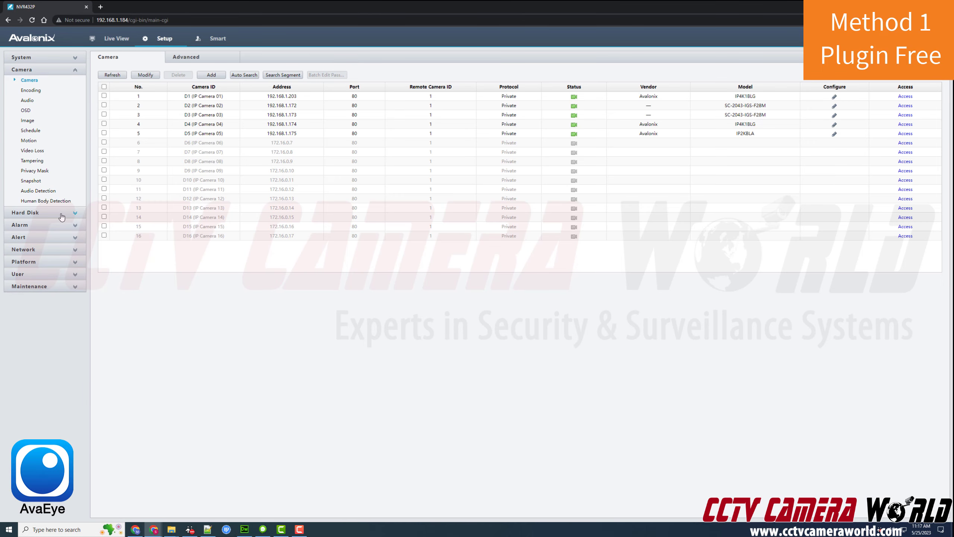
left_click(62, 213)
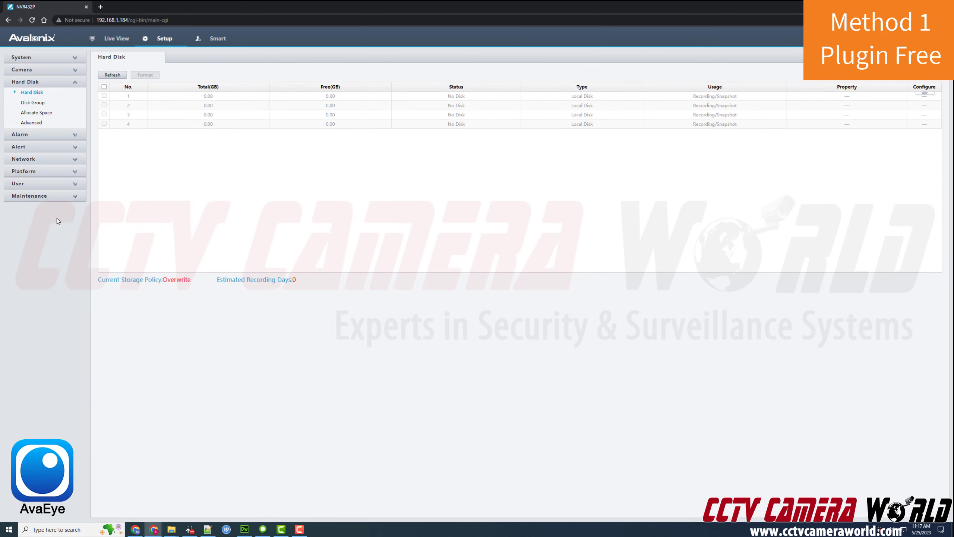
left_click(58, 135)
left_click(53, 169)
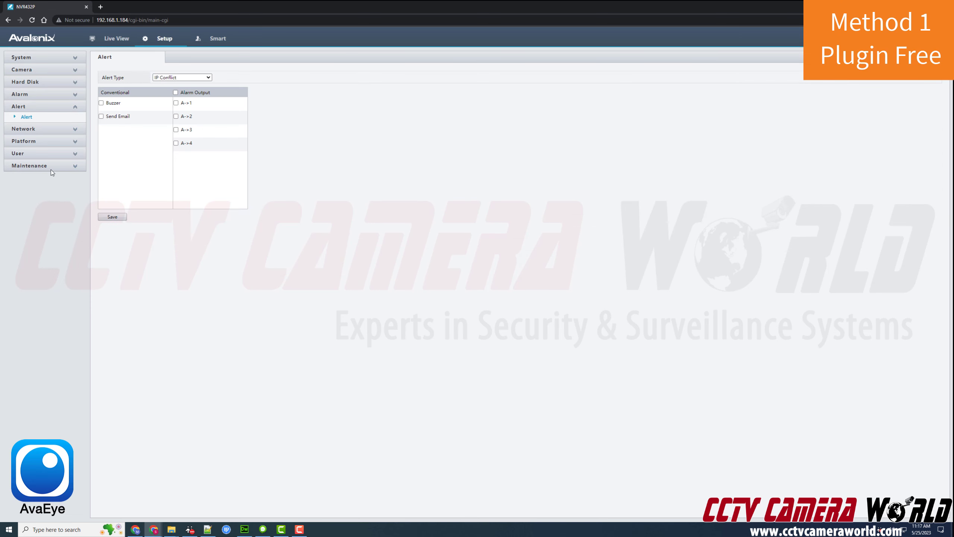
left_click(51, 131)
left_click(42, 219)
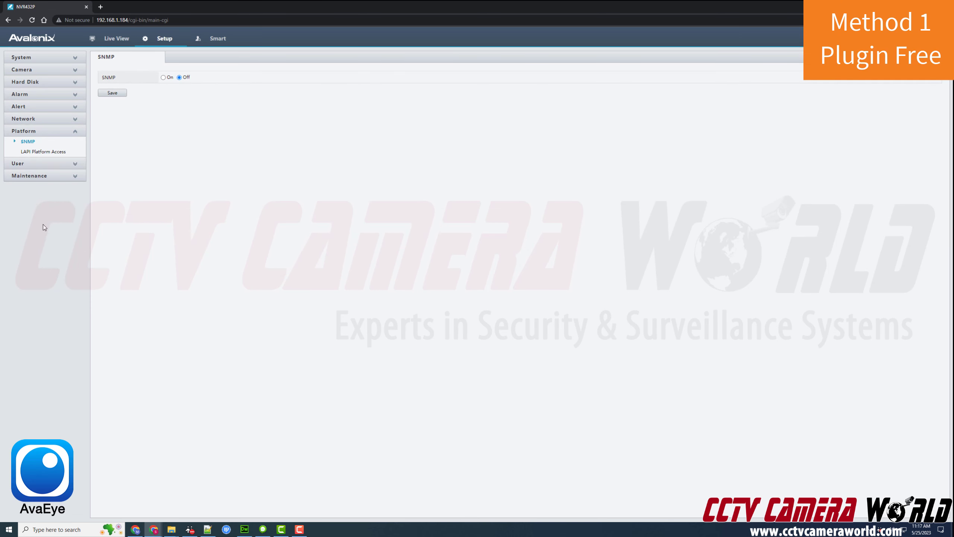
left_click(41, 170)
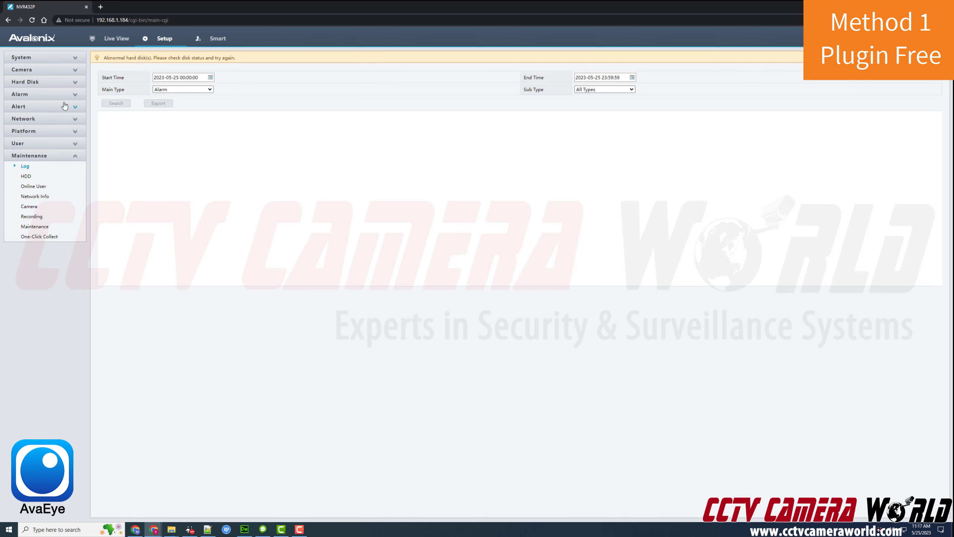
left_click(45, 57)
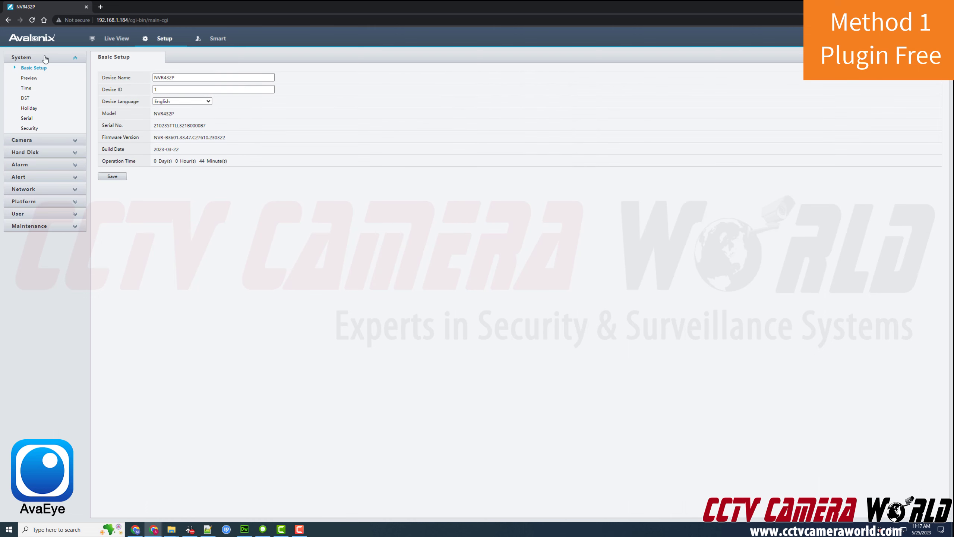
left_click(215, 38)
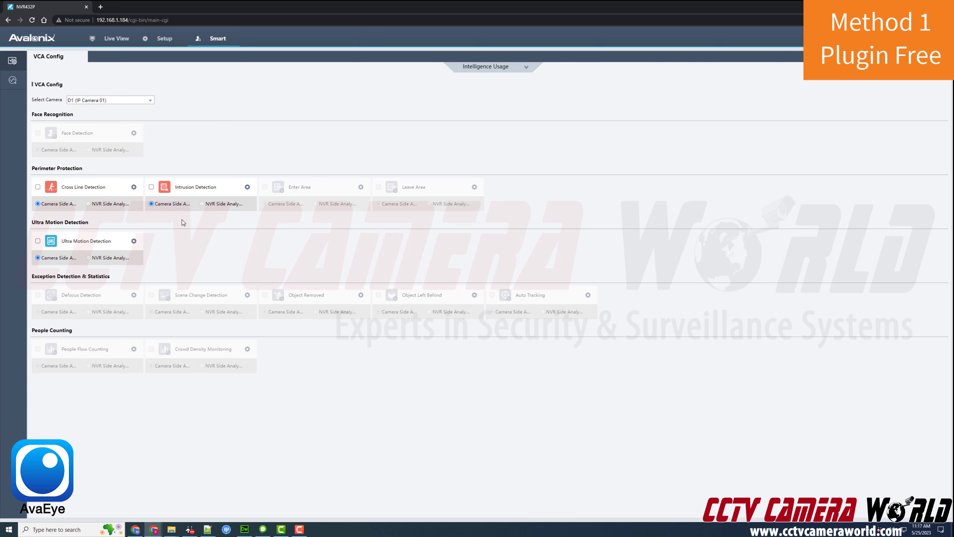
- Enable Cross Line Detection on D1, draw a horizontal tripwire across the lower image, and return to Live View
left_click(38, 188)
left_click(133, 188)
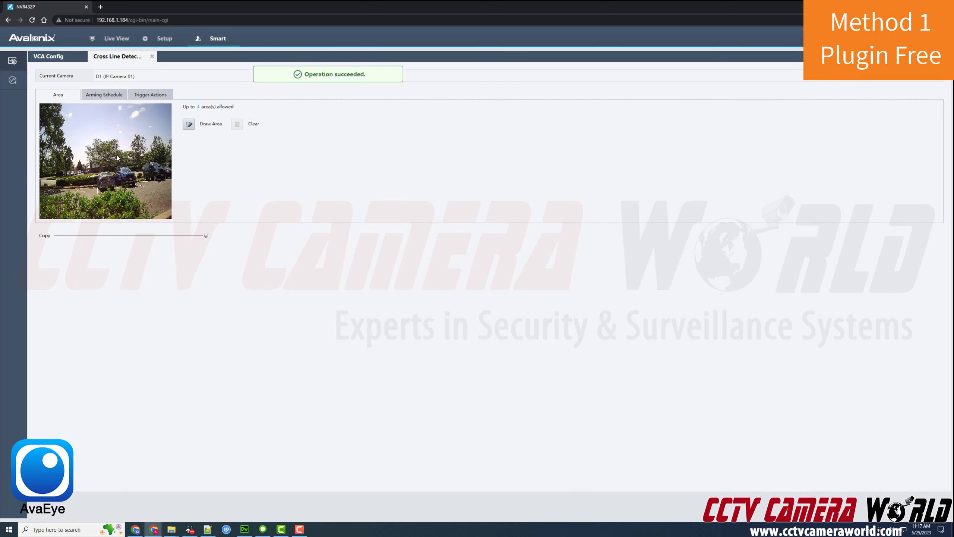
left_click(189, 124)
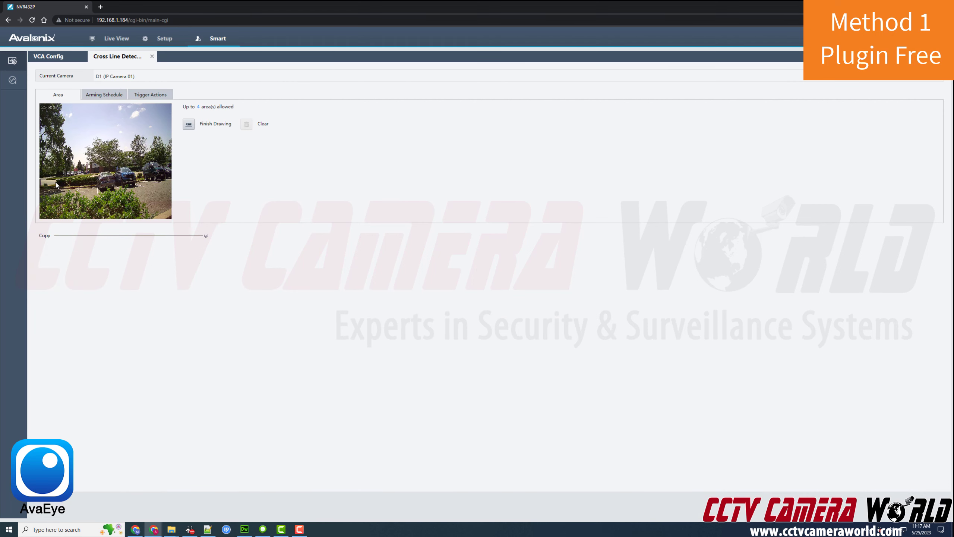
left_click_drag(55, 182, 156, 182)
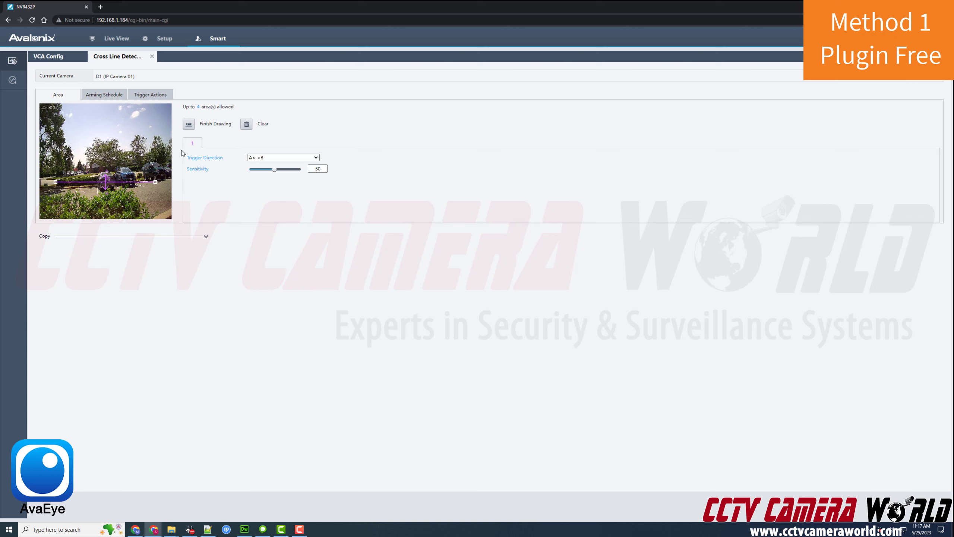
left_click(188, 124)
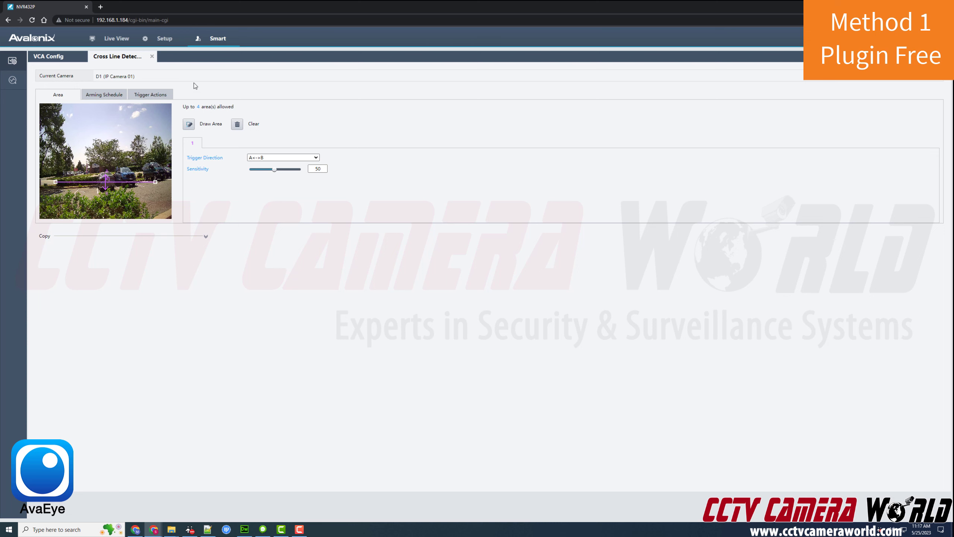
left_click(116, 38)
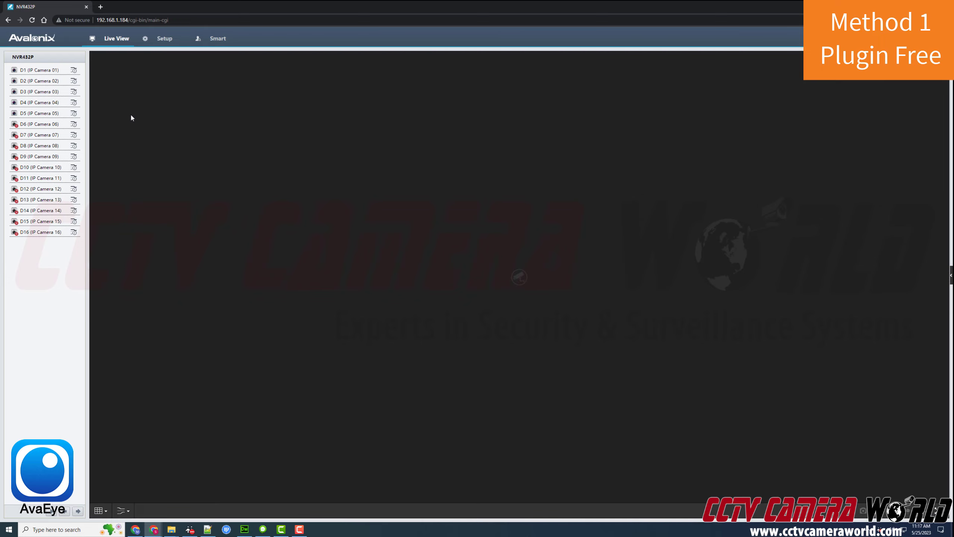
- Play camera D1, then D2, in Live View, and go to Setup's Basic Setup page
double_click(40, 70)
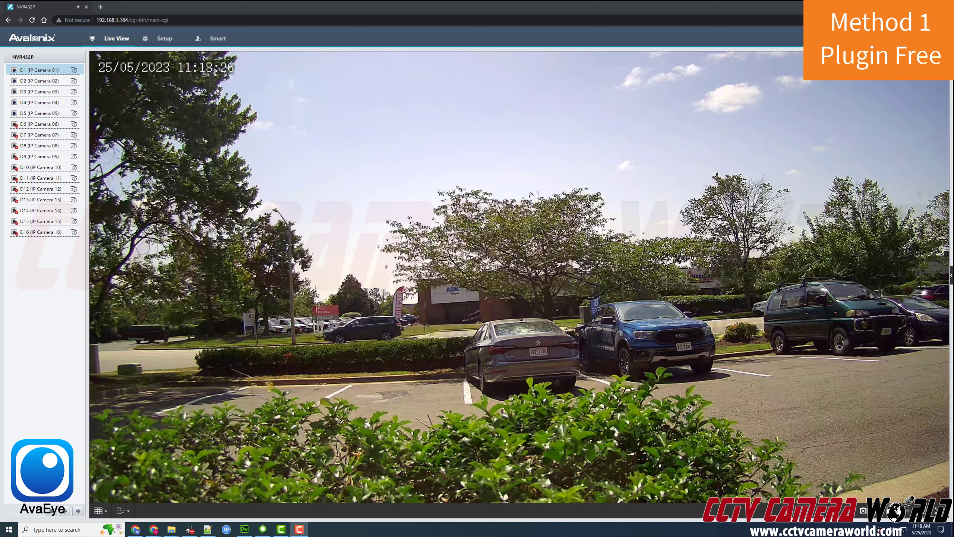
double_click(55, 81)
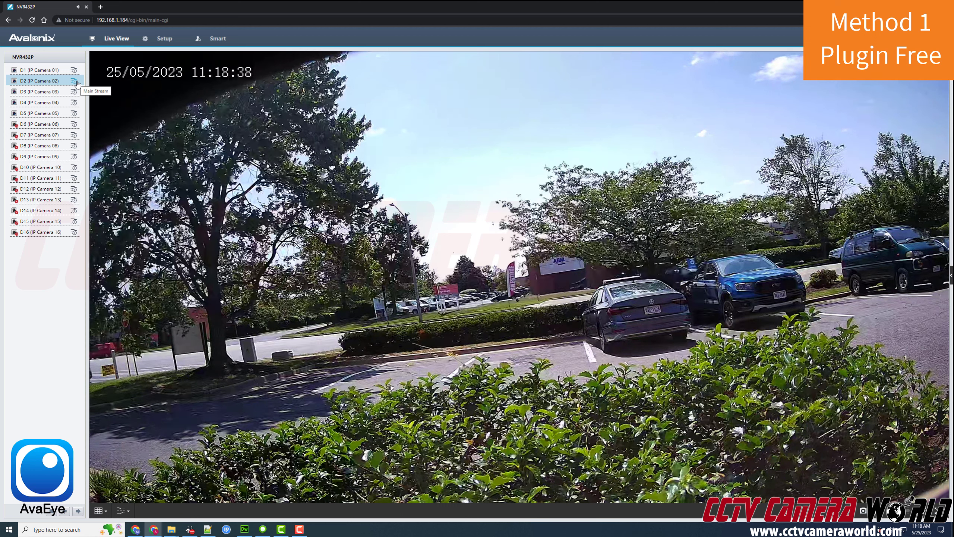
left_click(164, 39)
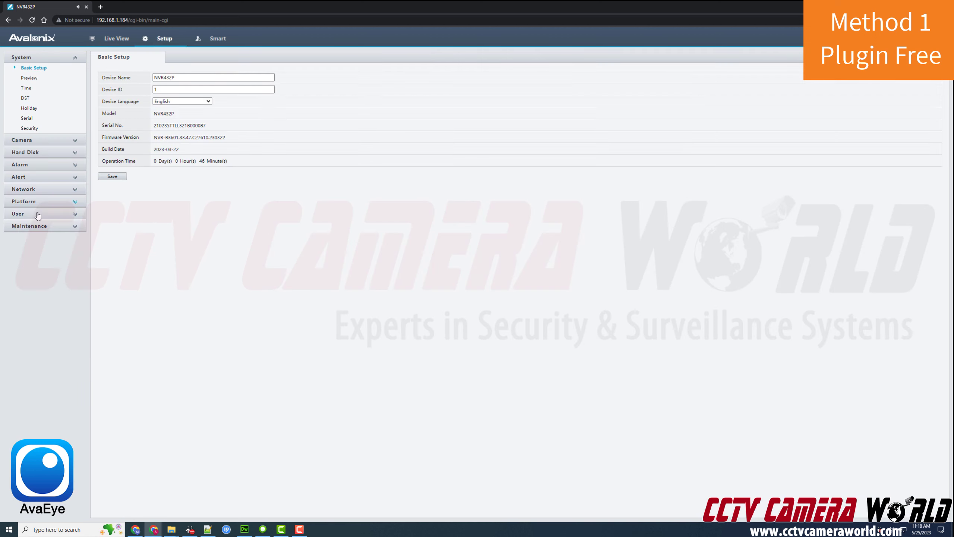
- Confirm on VCA Config that Cross Line Detection is enabled, then return to Live View
left_click(214, 38)
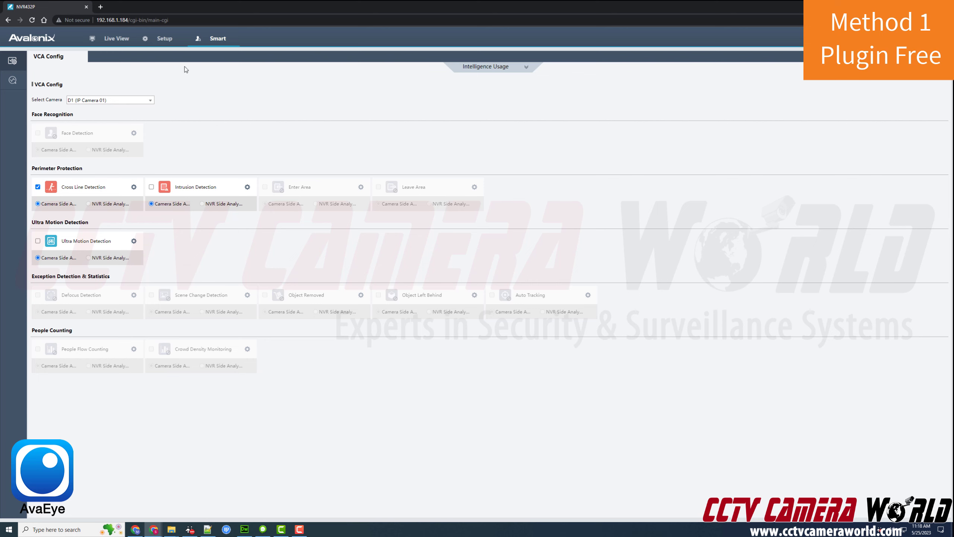
left_click(123, 42)
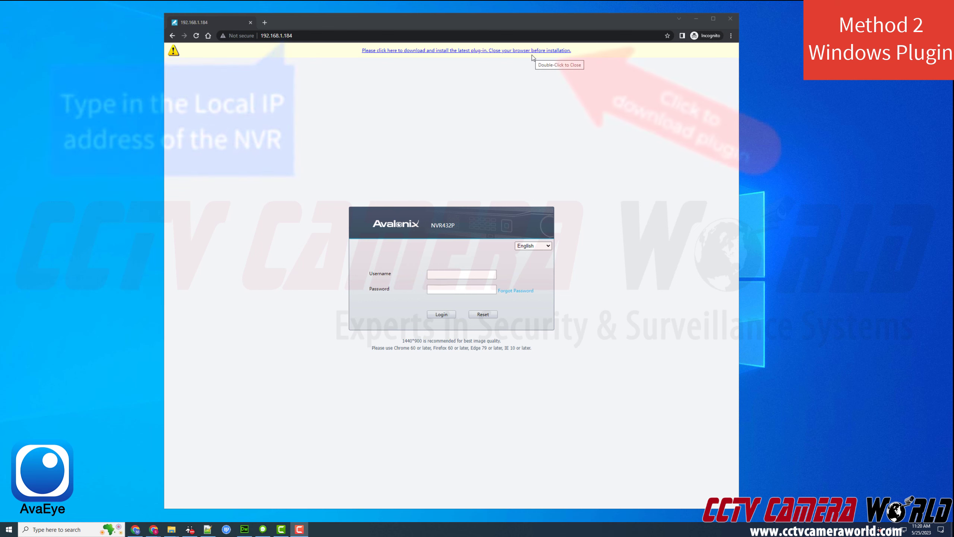
- Download the WebPlugin_NVR 1.4.7.0 installer as WebPlayer.exe and run it through to Finish
left_click(527, 51)
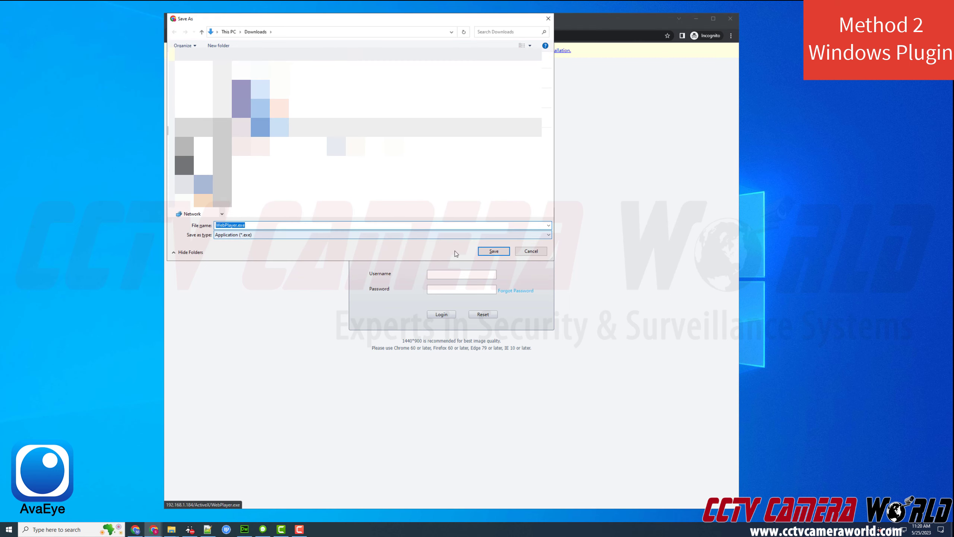
left_click(482, 252)
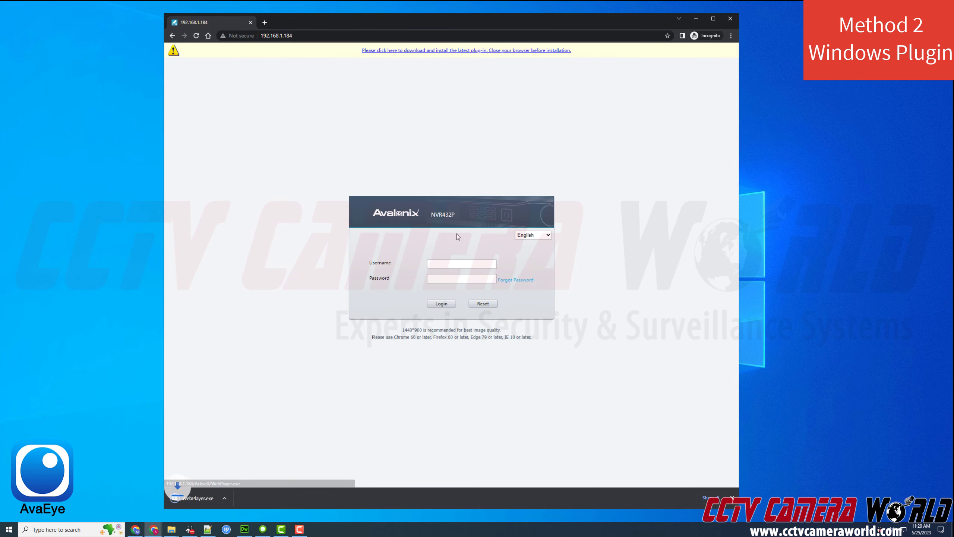
left_click(202, 499)
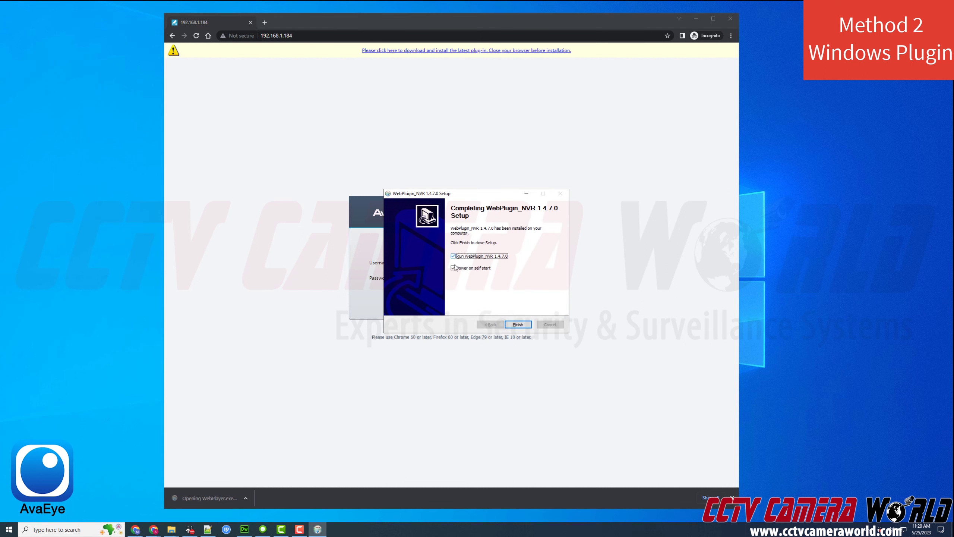
left_click(518, 325)
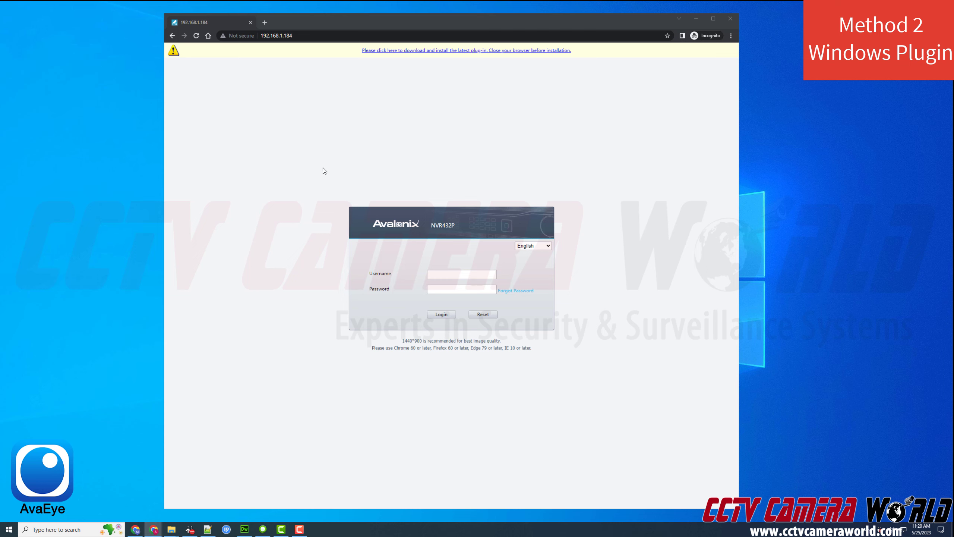
- Reload the login page and enter the username 'admin', moving on to the password field
left_click(196, 37)
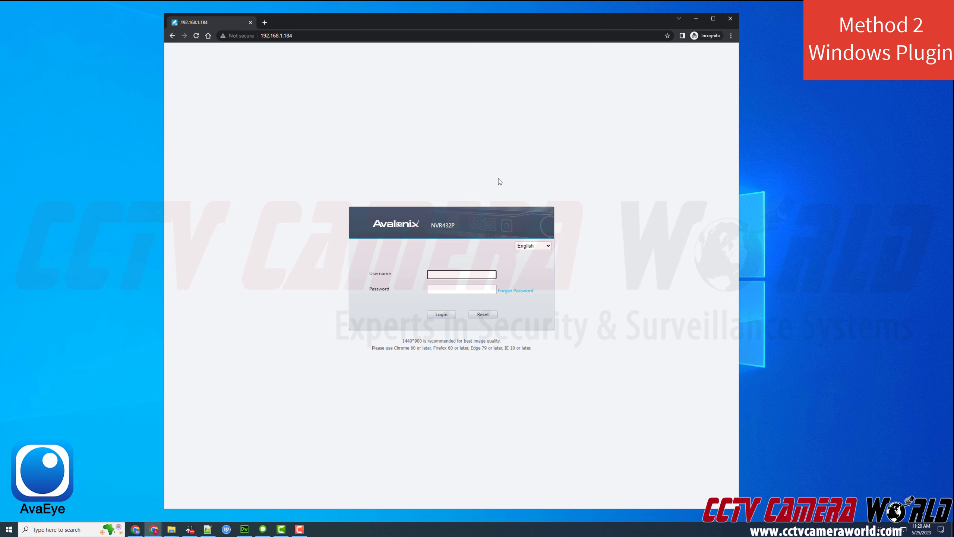
type("admin")
key("Tab")
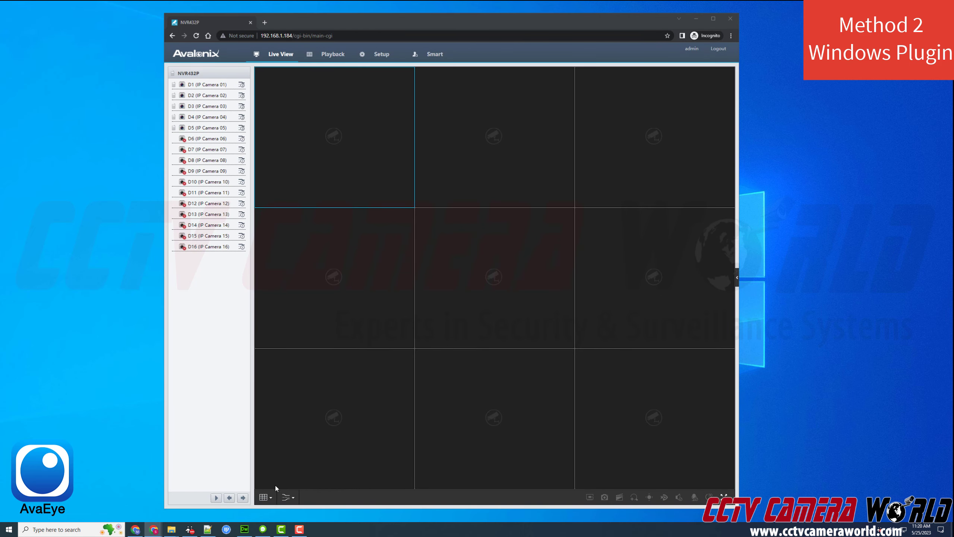
- Switch the live grid to the 4x4 layout and start cameras D1 through D5 in the first five tiles
left_click(266, 497)
left_click(277, 481)
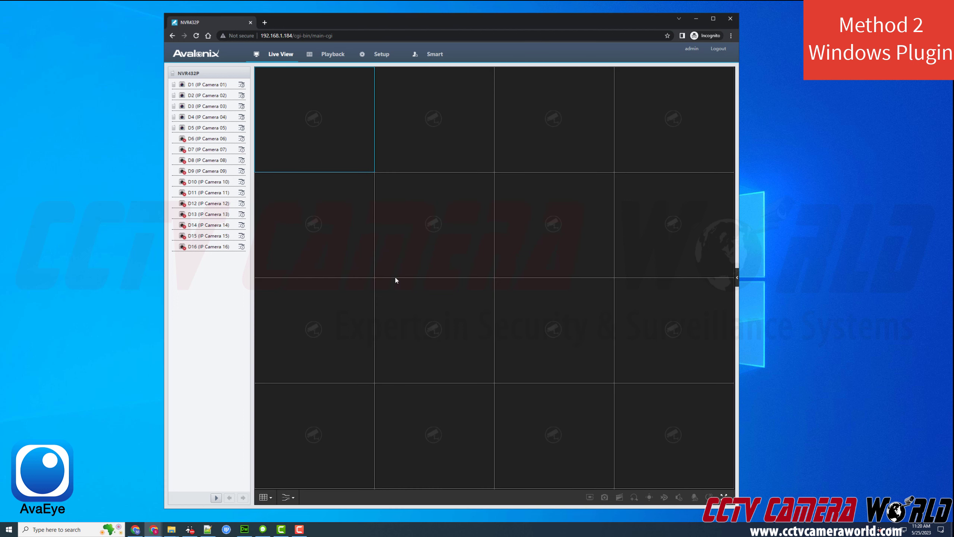
double_click(205, 85)
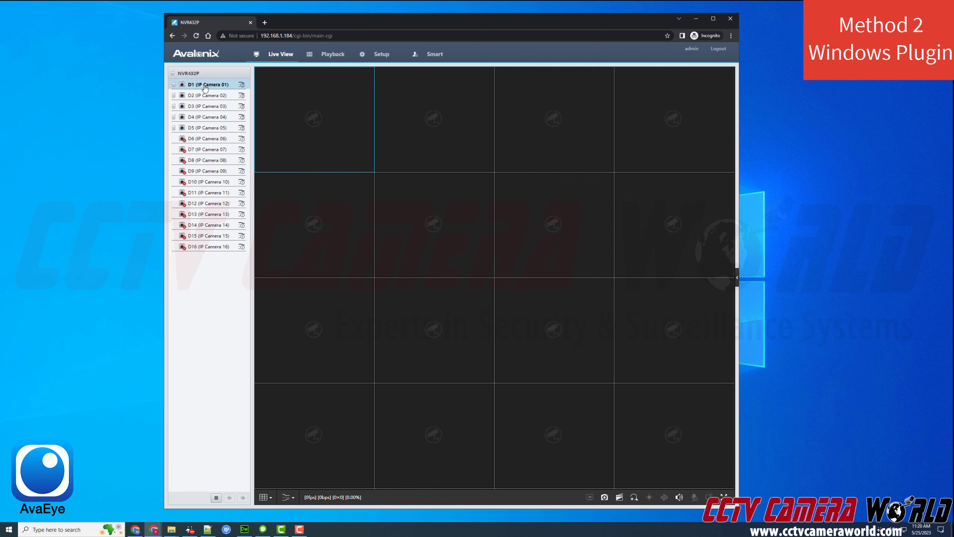
double_click(224, 97)
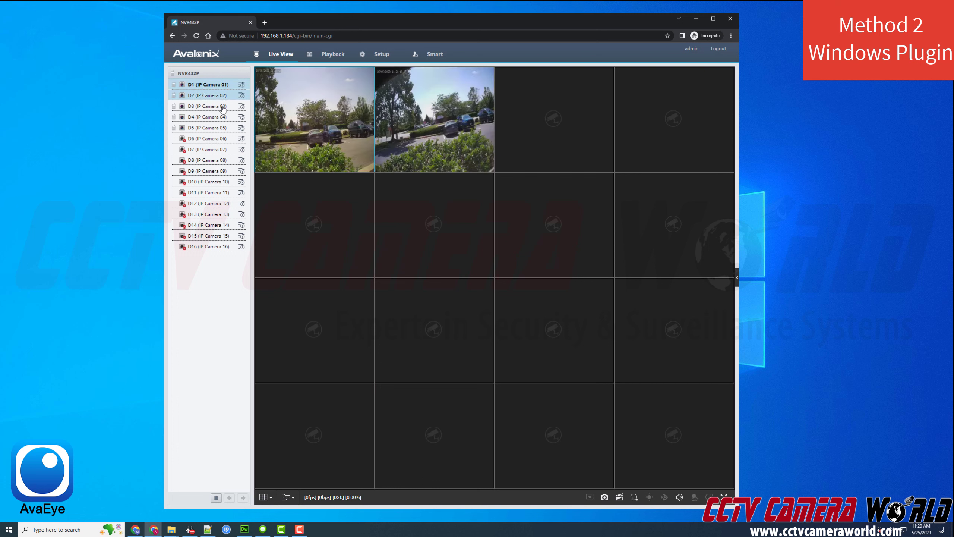
double_click(221, 106)
double_click(218, 117)
double_click(214, 128)
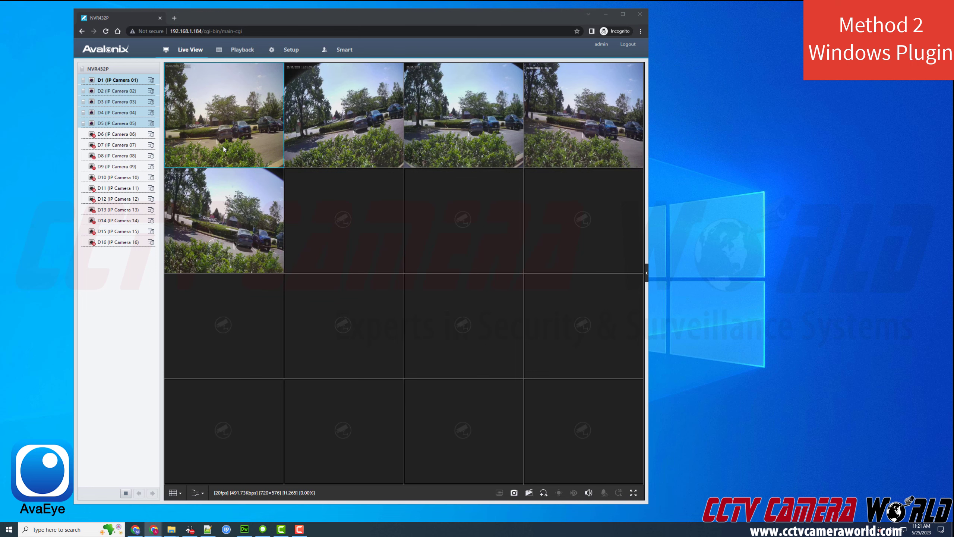
- Enlarge D1 to full view, return to the 16-tile grid, then enlarge D2
double_click(224, 149)
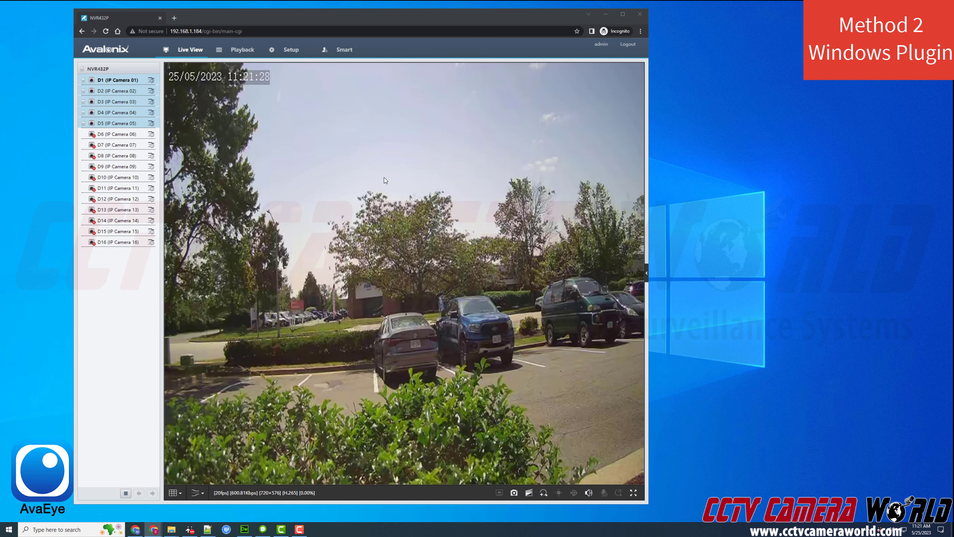
double_click(370, 155)
double_click(371, 157)
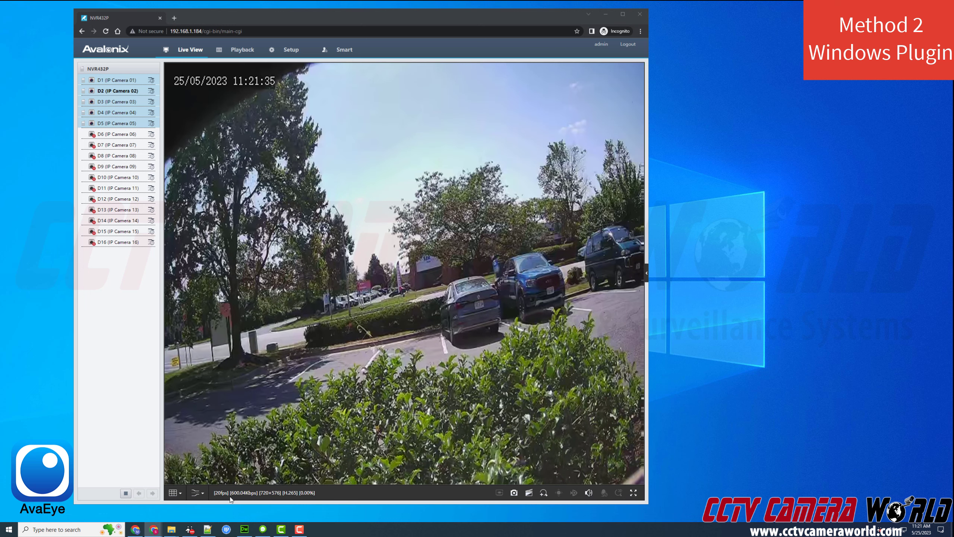
- Switch camera D2 from the 720×576 sub stream to the 2688×1520 main stream
left_click(205, 495)
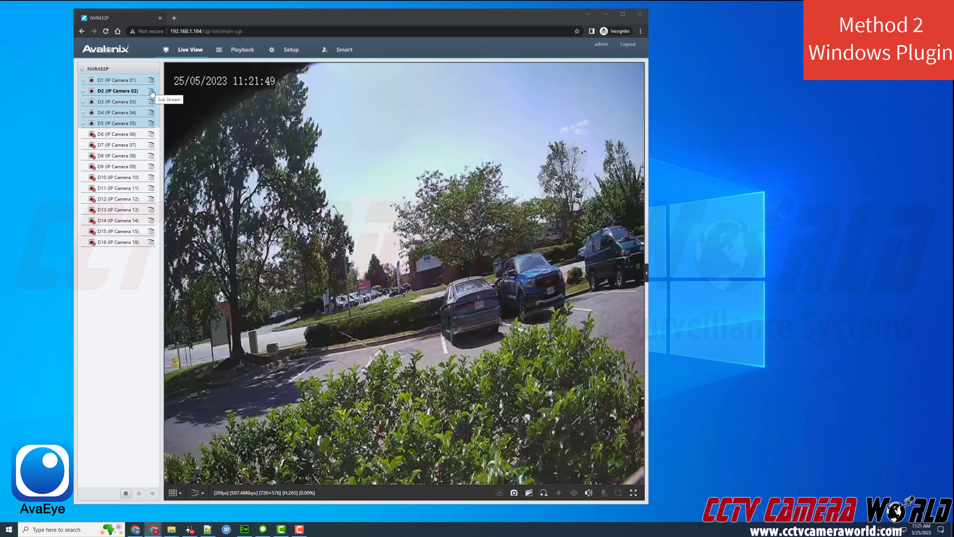
left_click(151, 91)
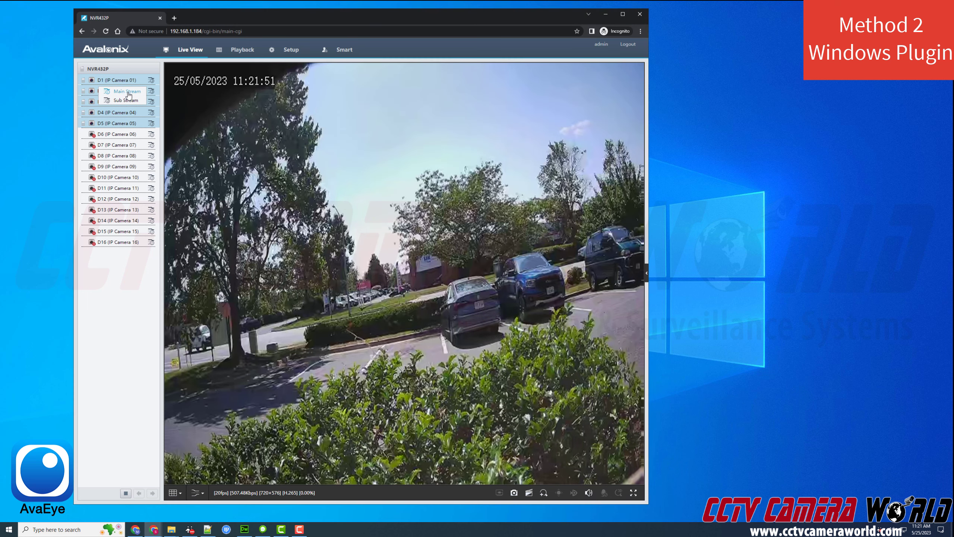
left_click(154, 99)
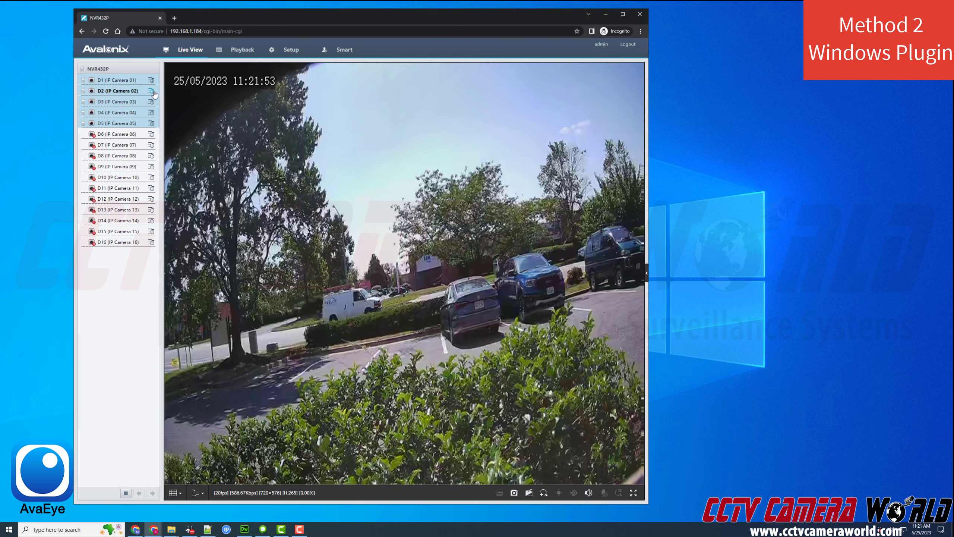
left_click(151, 91)
left_click(128, 93)
left_click(128, 94)
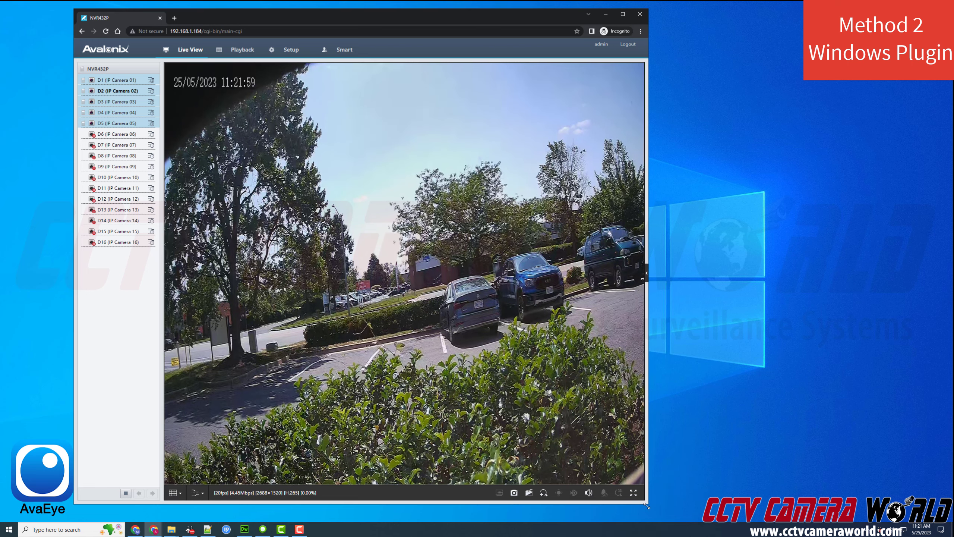
- Widen the browser, digitally zoom in on the grey car, zoom back out, and return to the 16-tile grid
left_click_drag(646, 503, 815, 497)
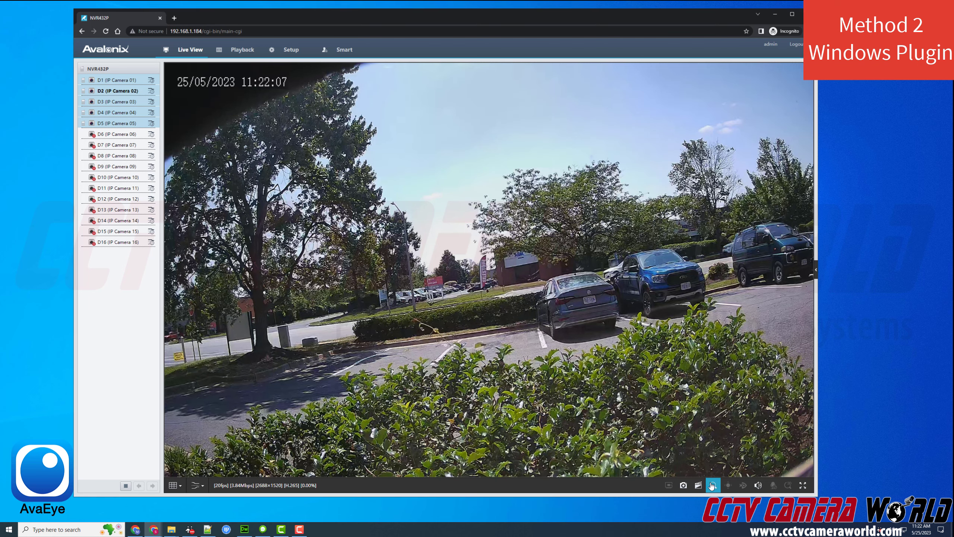
left_click_drag(539, 272, 625, 328)
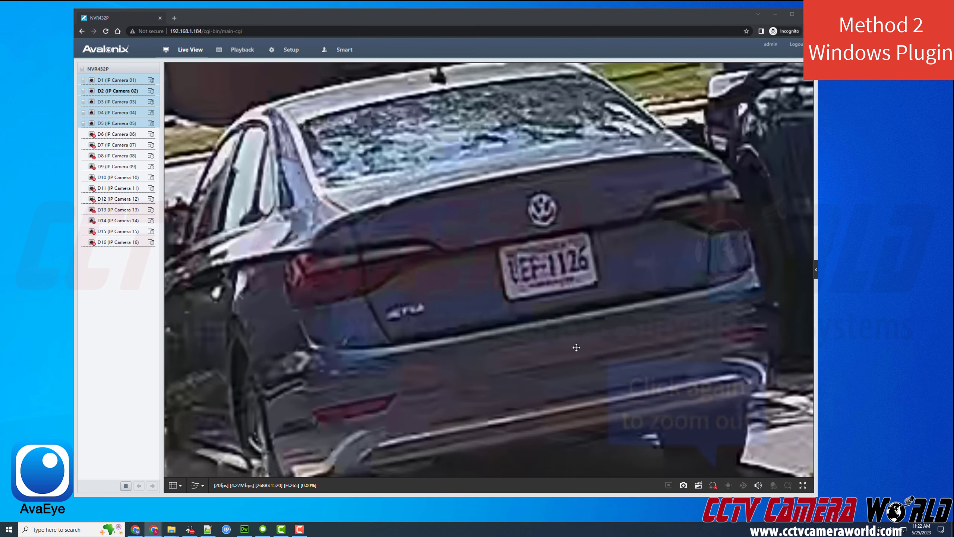
left_click(654, 357)
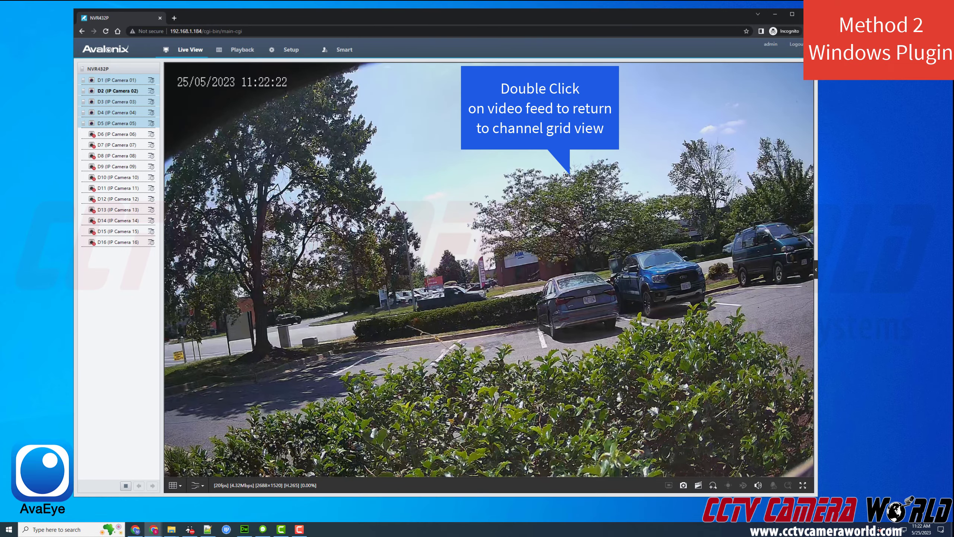
double_click(343, 214)
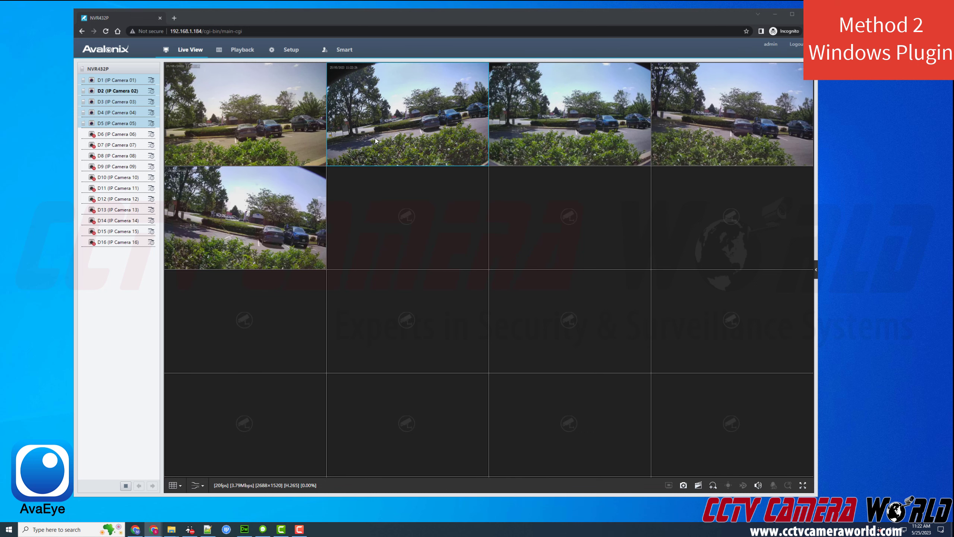
- Show camera D1 full-size and switch it to its Main Stream
left_click(558, 134)
double_click(263, 110)
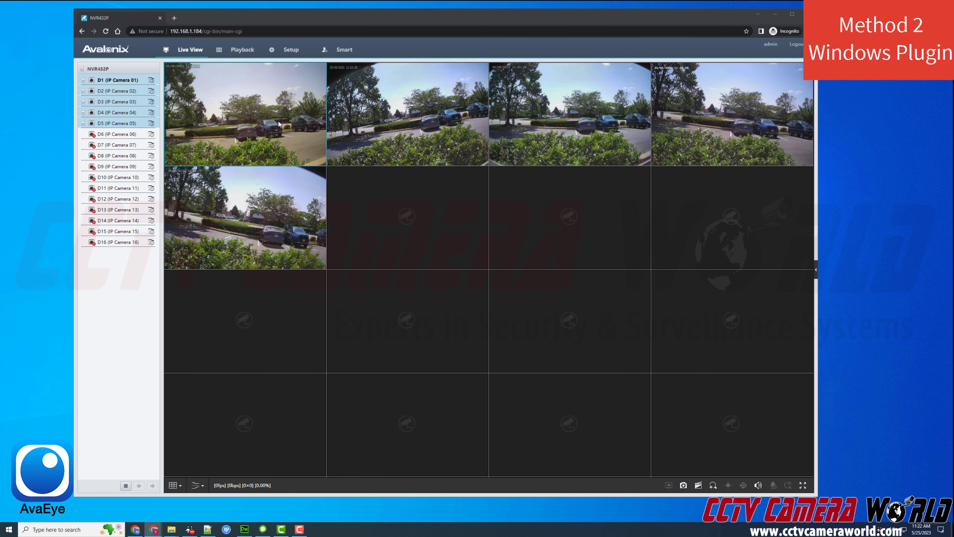
left_click(151, 80)
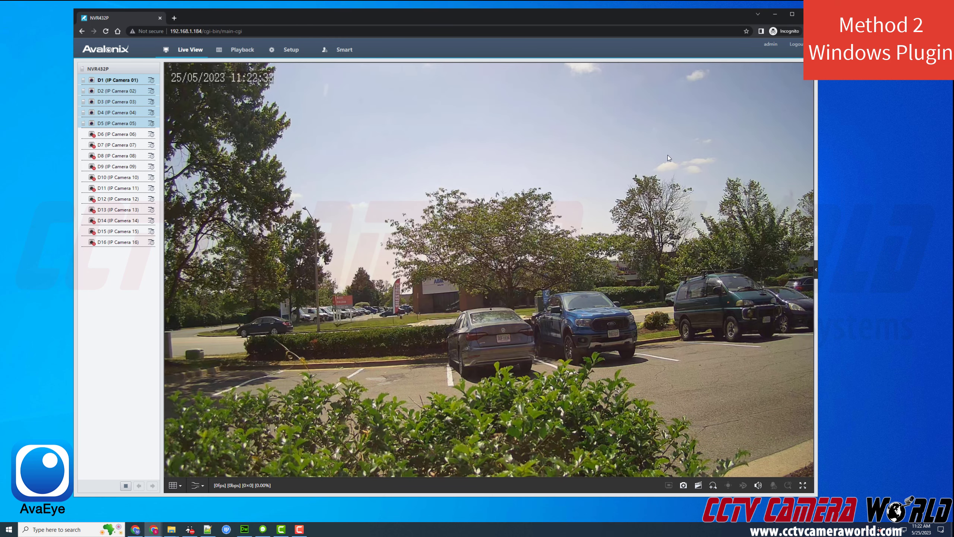
- Digitally zoom in on the grey car's licence plate, then return to the full camera view
left_click(713, 485)
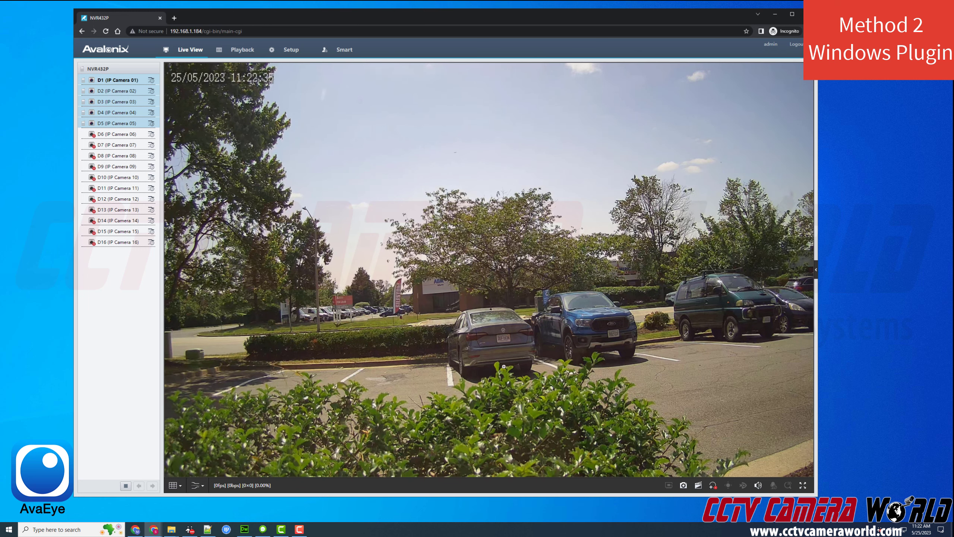
left_click_drag(464, 312, 556, 365)
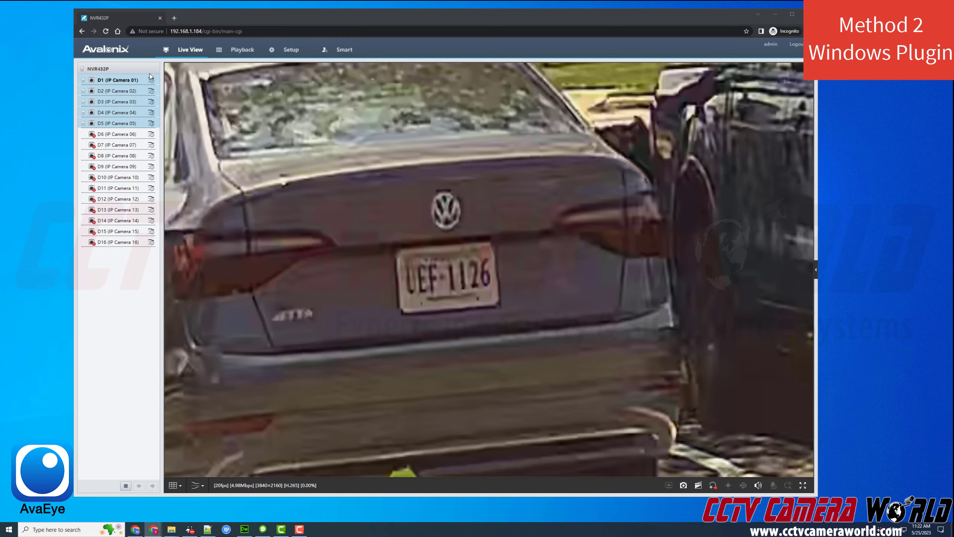
left_click(712, 486)
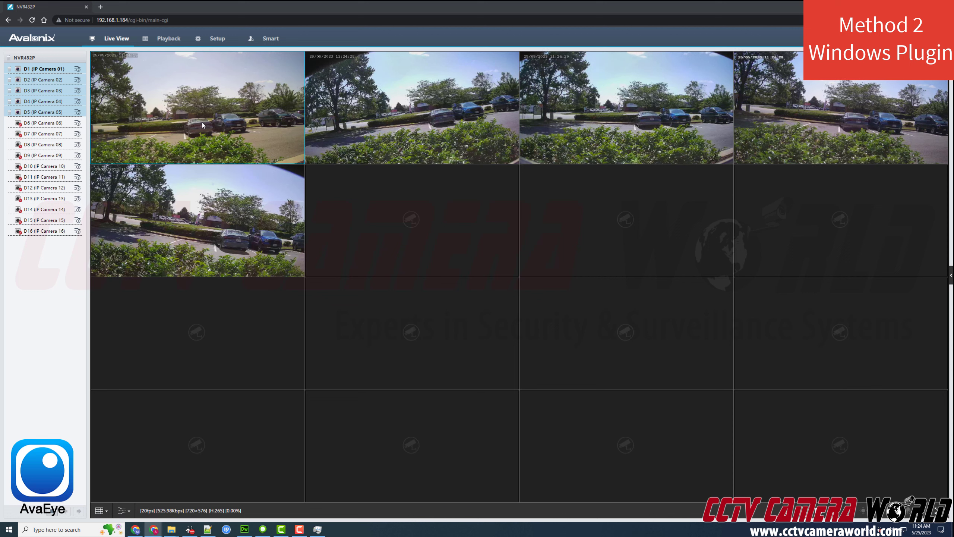
- Choose camera D1 in Playback, then go to Setup's Smart VCA Config page
left_click(170, 40)
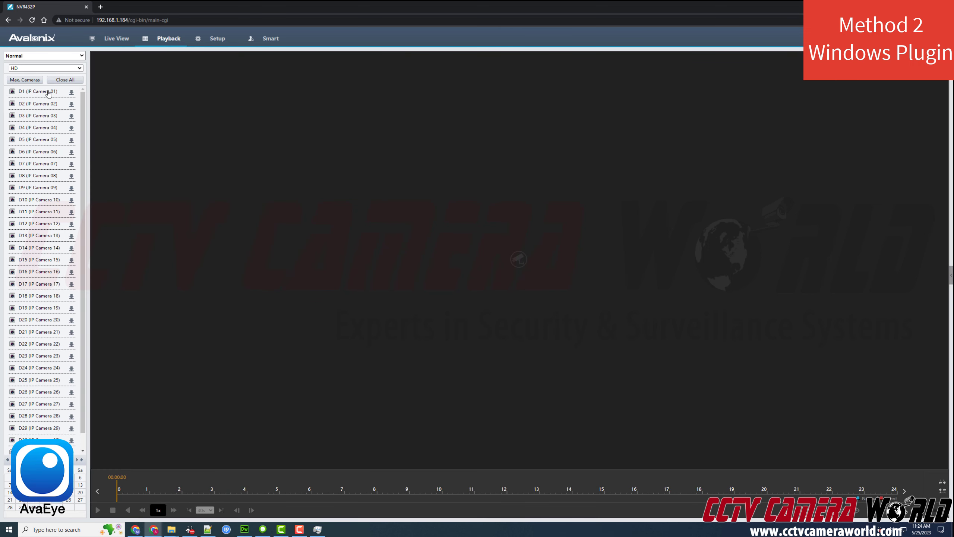
left_click(48, 93)
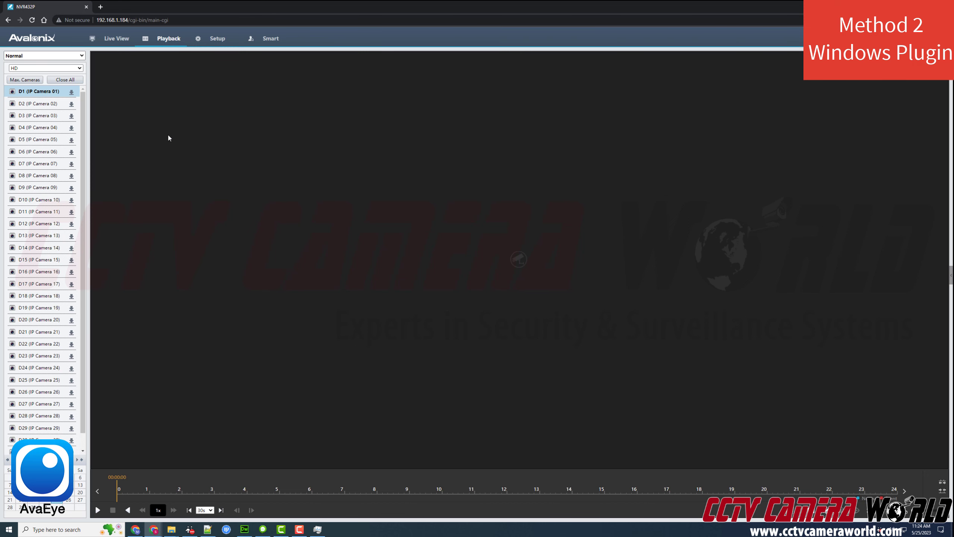
left_click(204, 40)
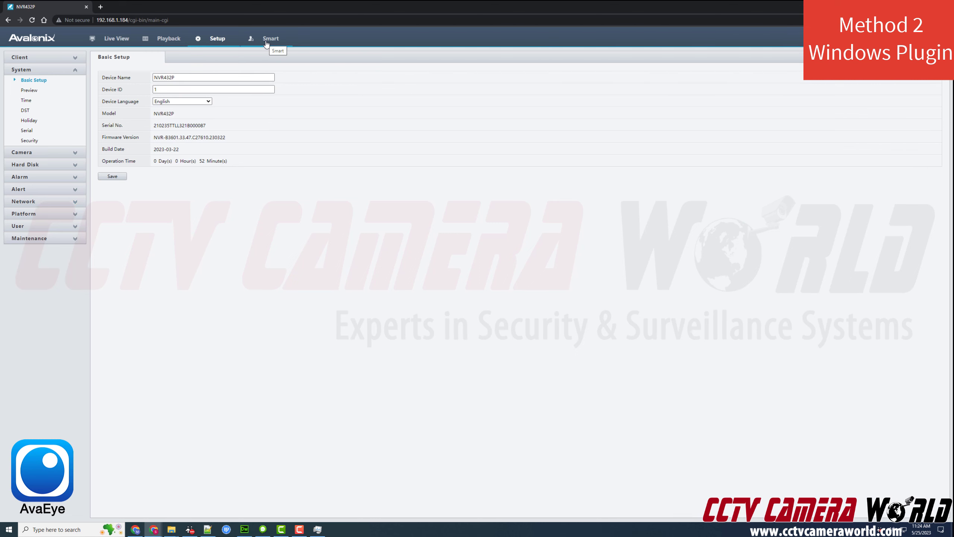
left_click(267, 42)
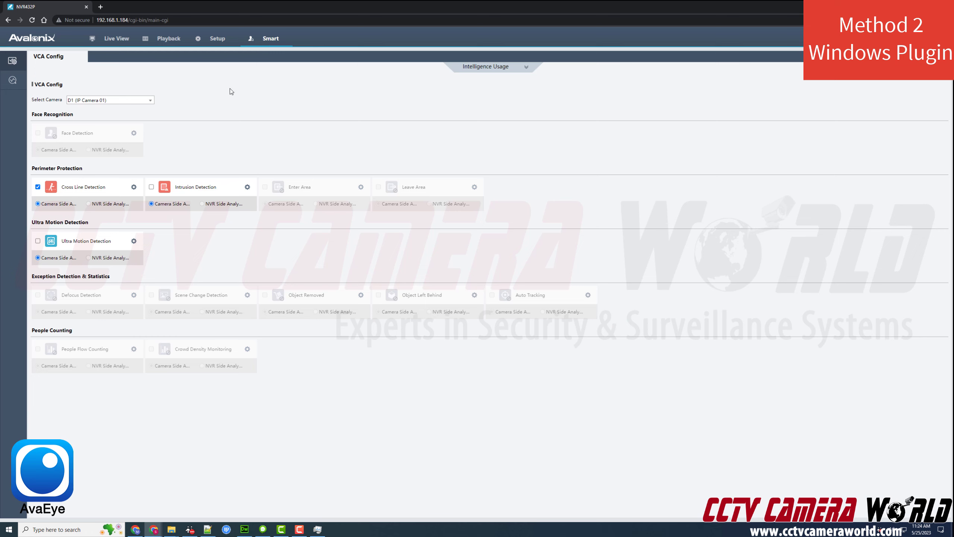